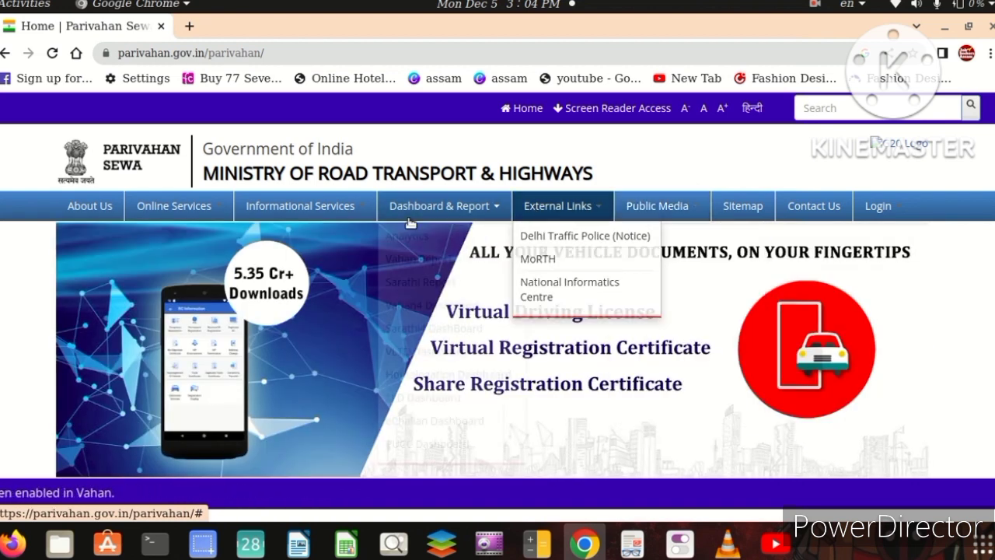
- Open the PUCC portal from the Online Services dropdown on Parivahan Sewa
mouse_move(411, 221)
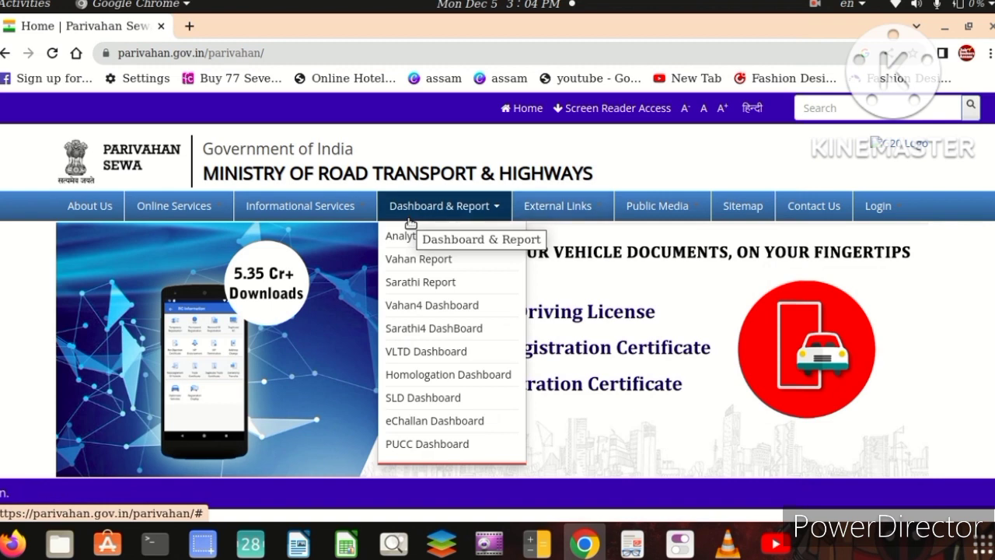
mouse_move(147, 216)
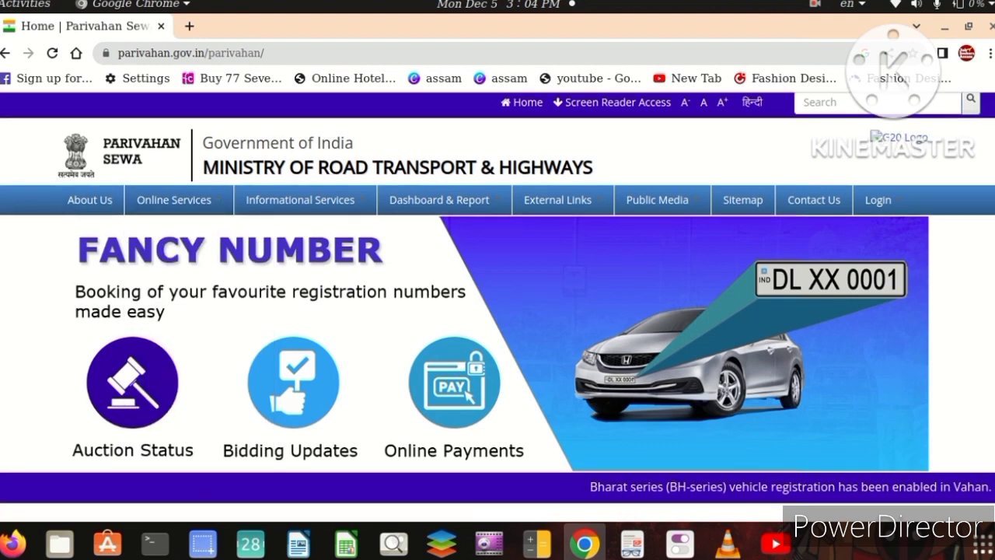
scroll(498, 301, "down", 1)
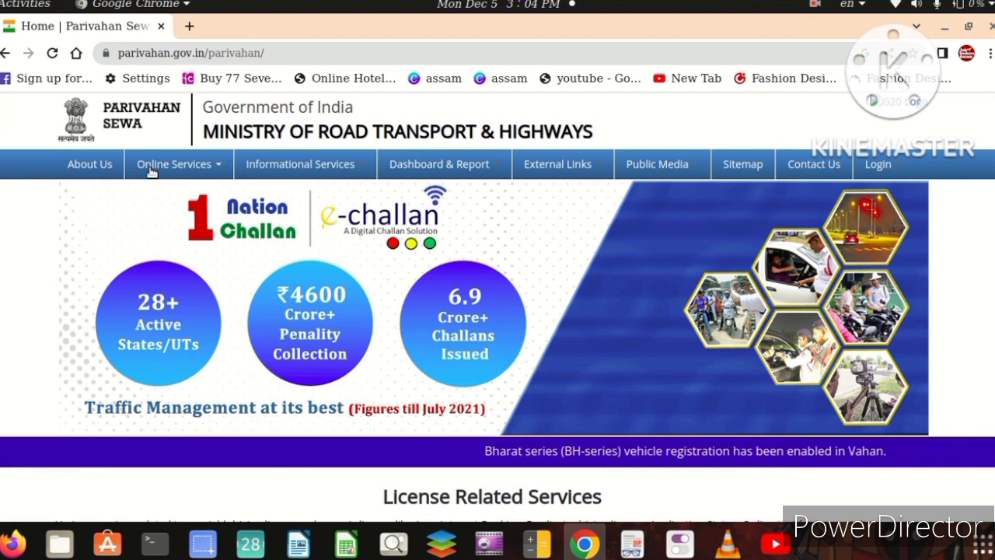
mouse_move(164, 169)
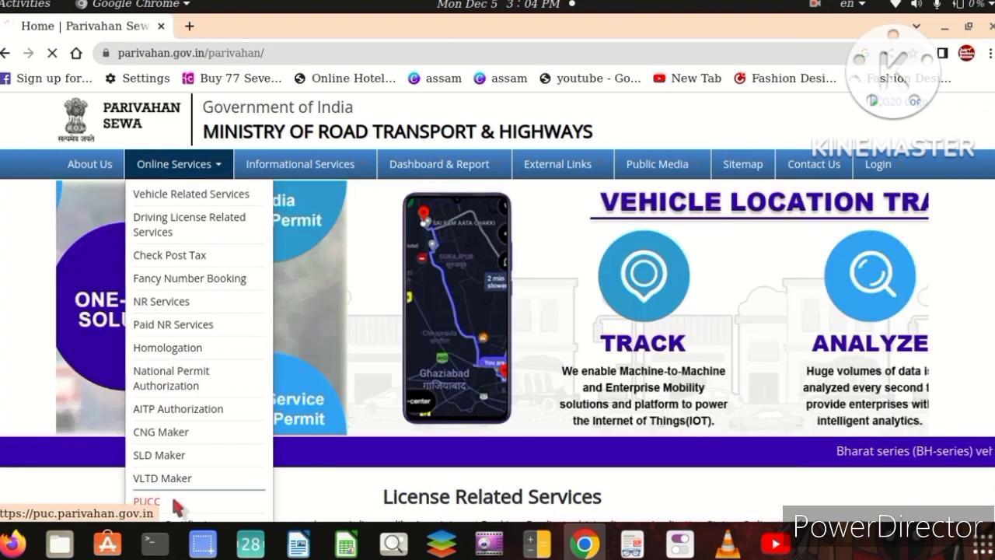
left_click(177, 504)
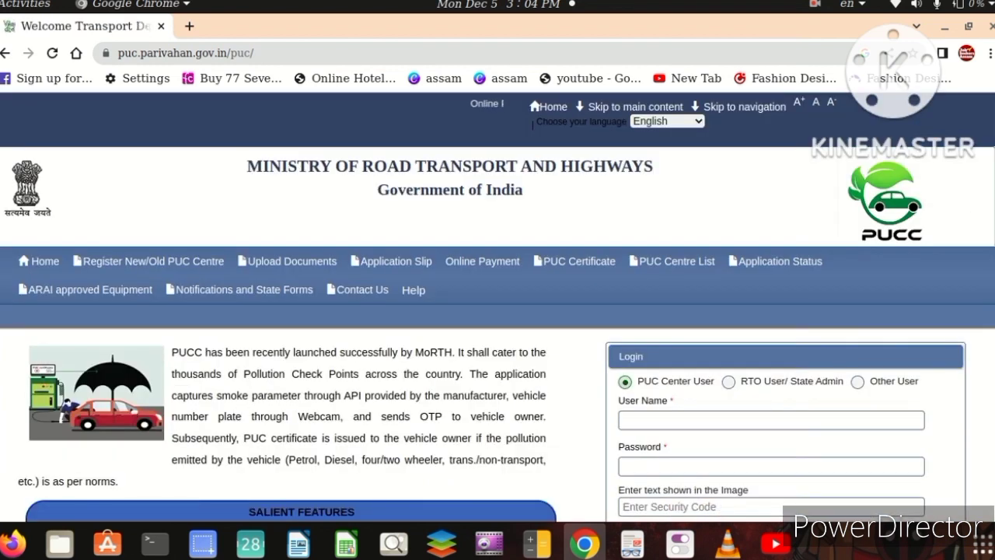
- Show the Online Payment submenu in the PUCC home page navigation bar
scroll(497, 311, "down", 3)
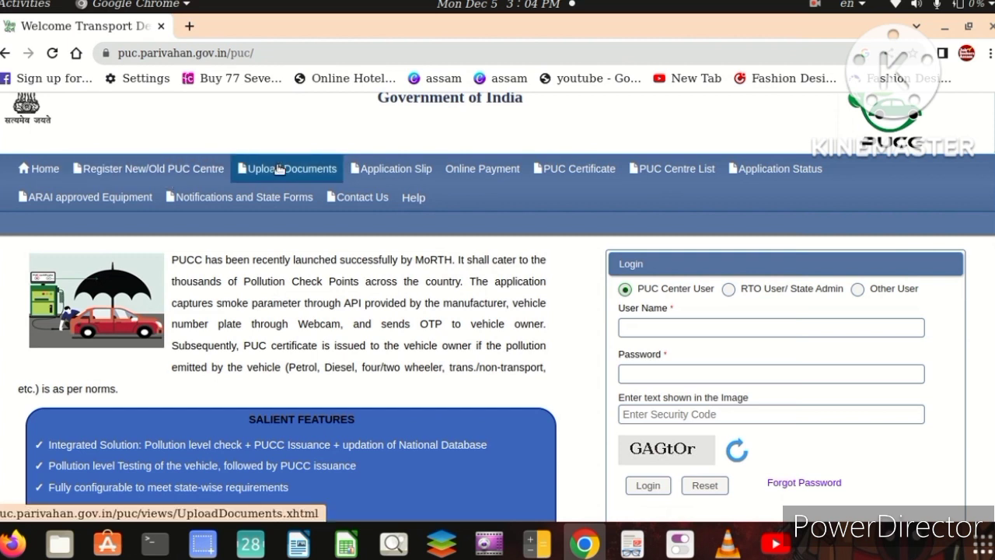
mouse_move(446, 178)
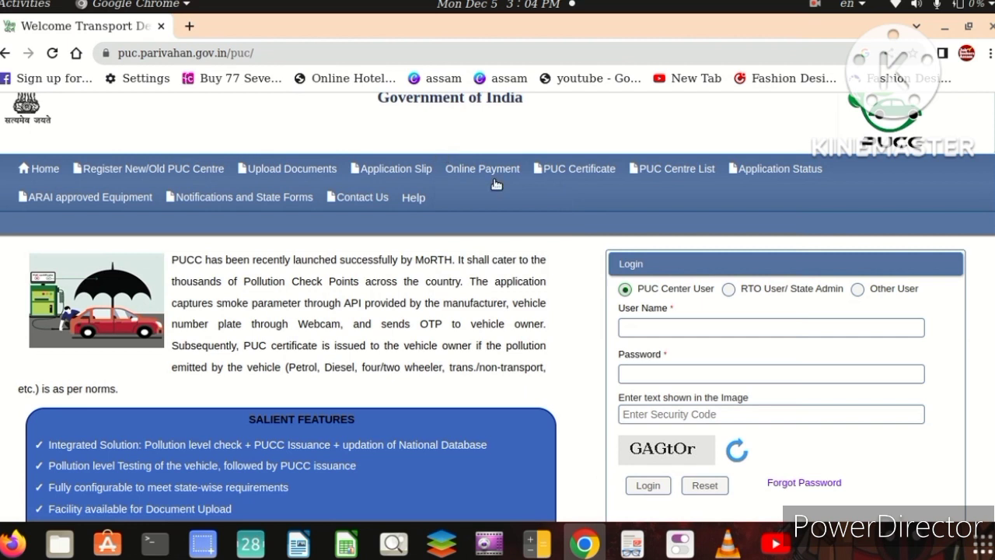
mouse_move(497, 171)
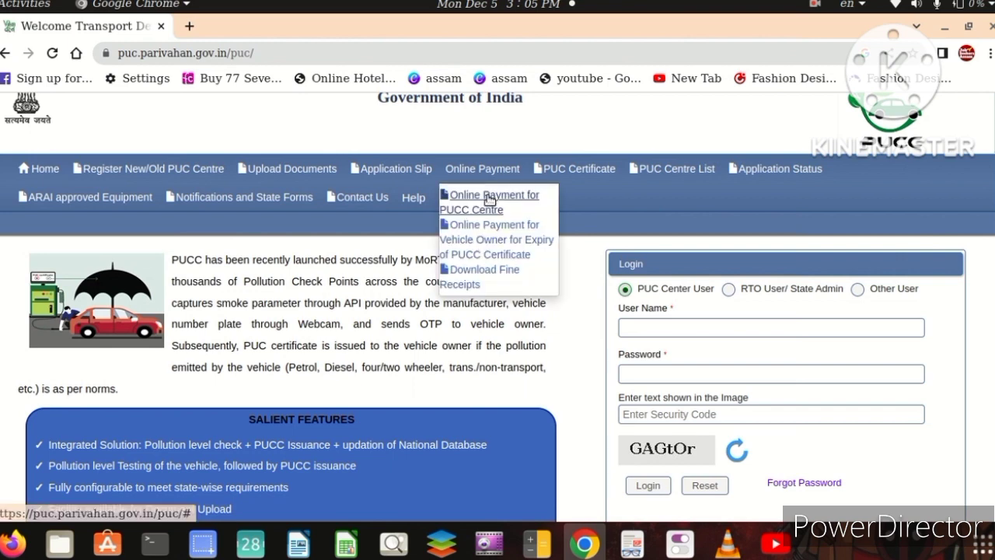
- Look up the Rs 500 fine using the registration number and captcha, then send it to the bank
left_click(487, 241)
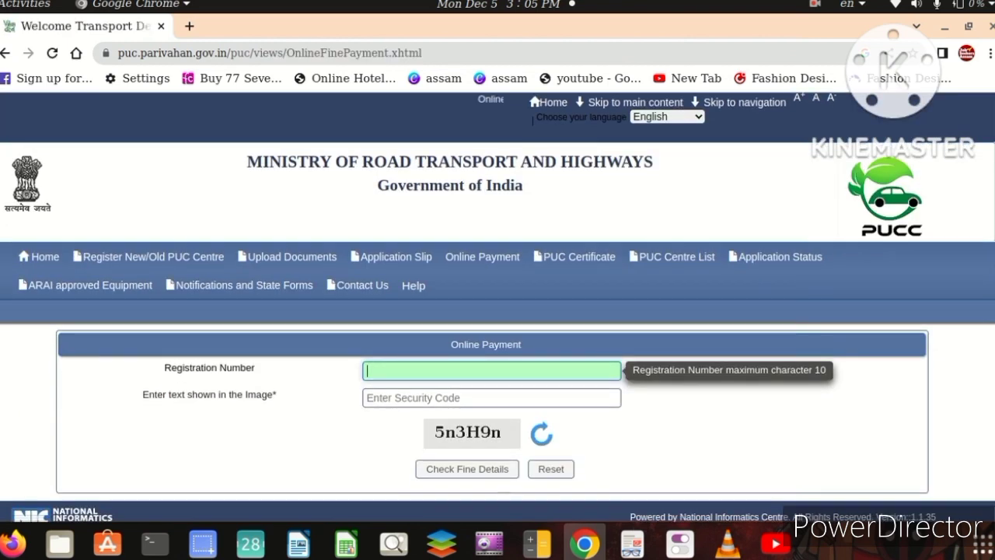
scroll(298, 387, "down", 1)
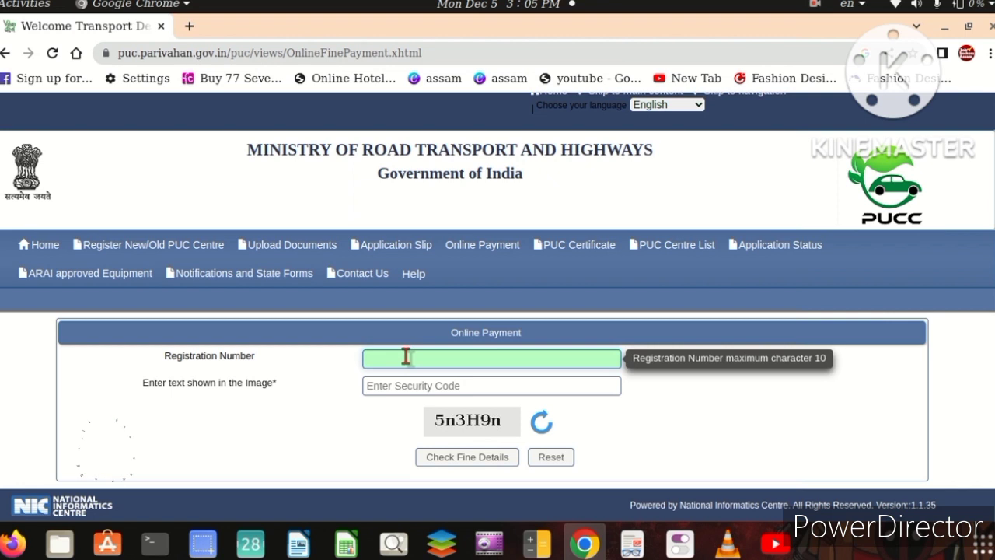
left_click(814, 4)
left_click(798, 84)
type("5n3H9n")
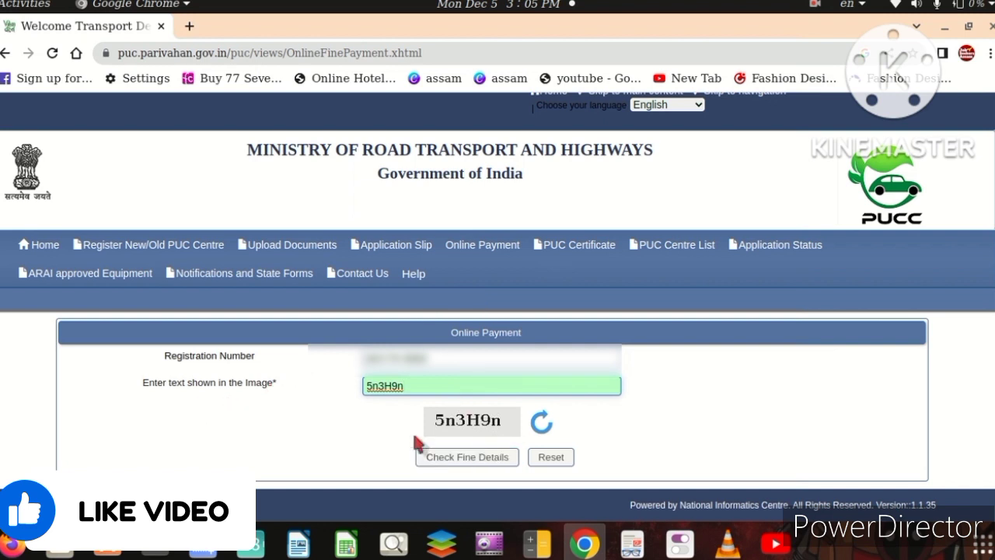
left_click(454, 462)
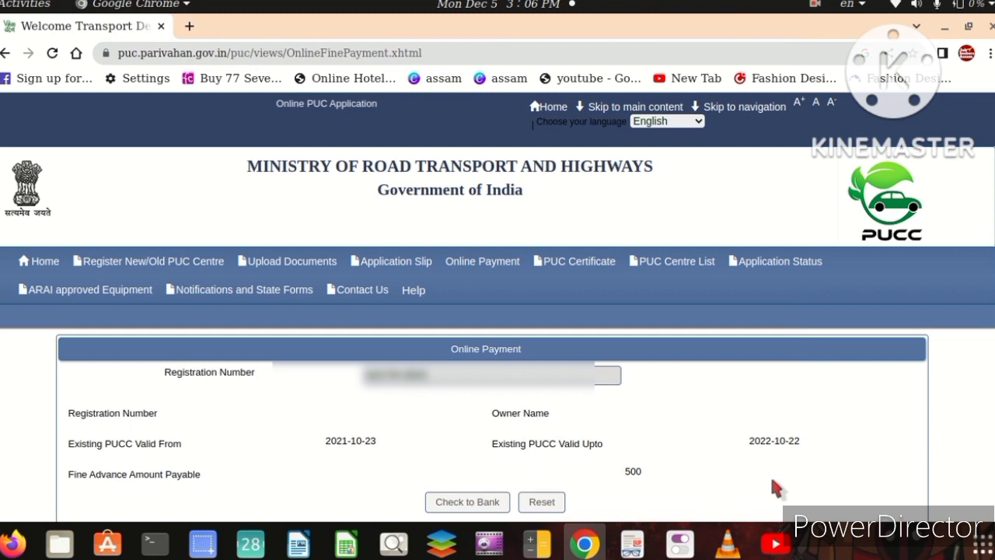
left_click(469, 503)
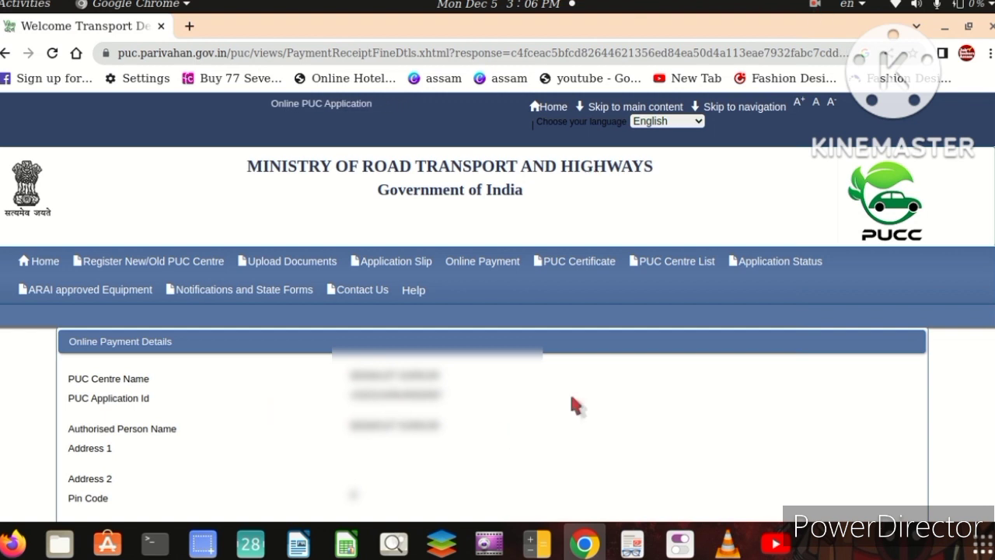
- Pay the 500 fine amount from the Online Payment page to reach the e-Vahan gateway
left_click(816, 6)
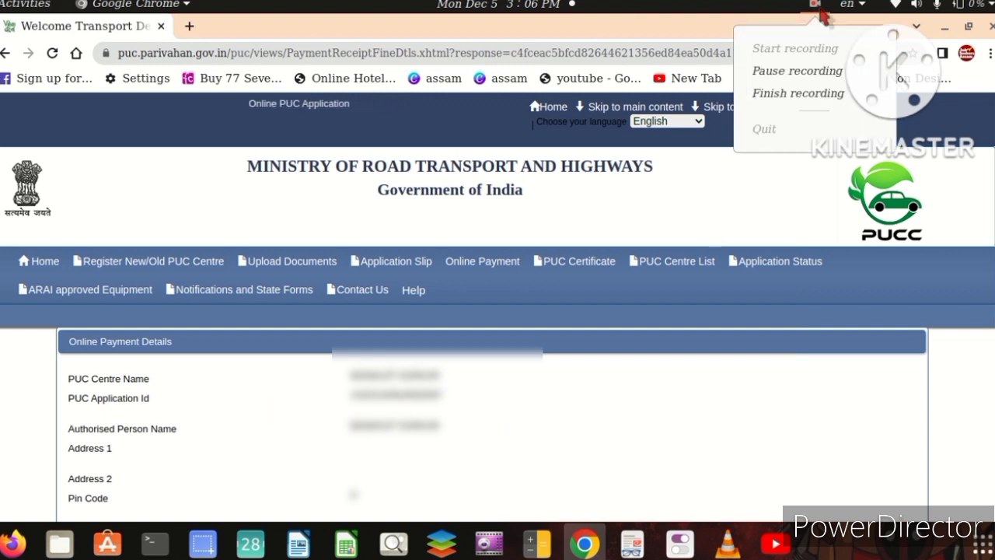
left_click(828, 71)
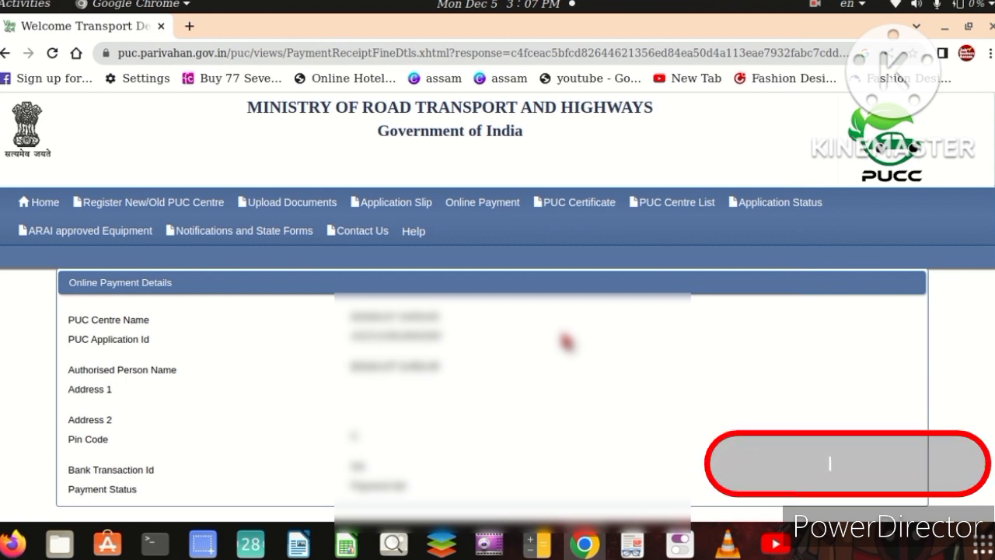
left_click(815, 4)
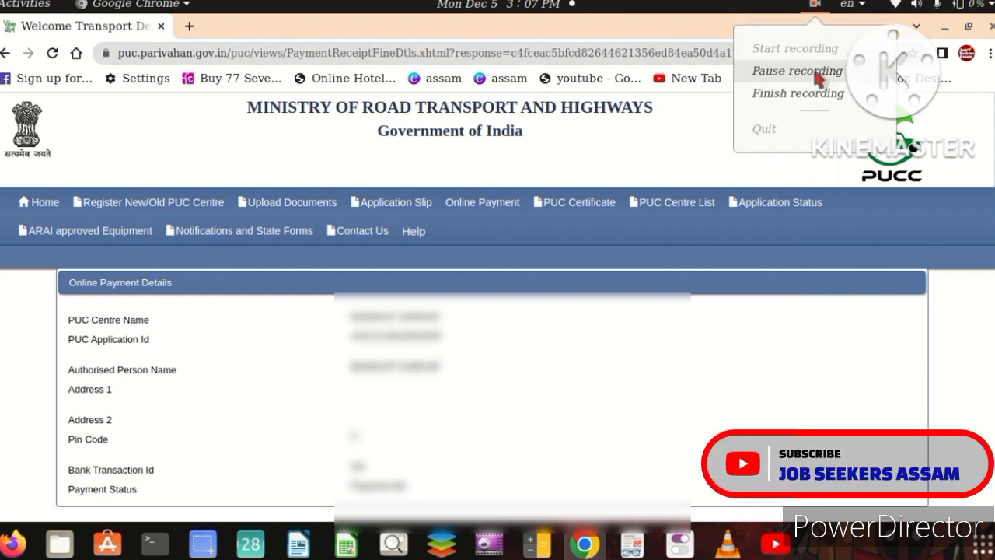
left_click(816, 71)
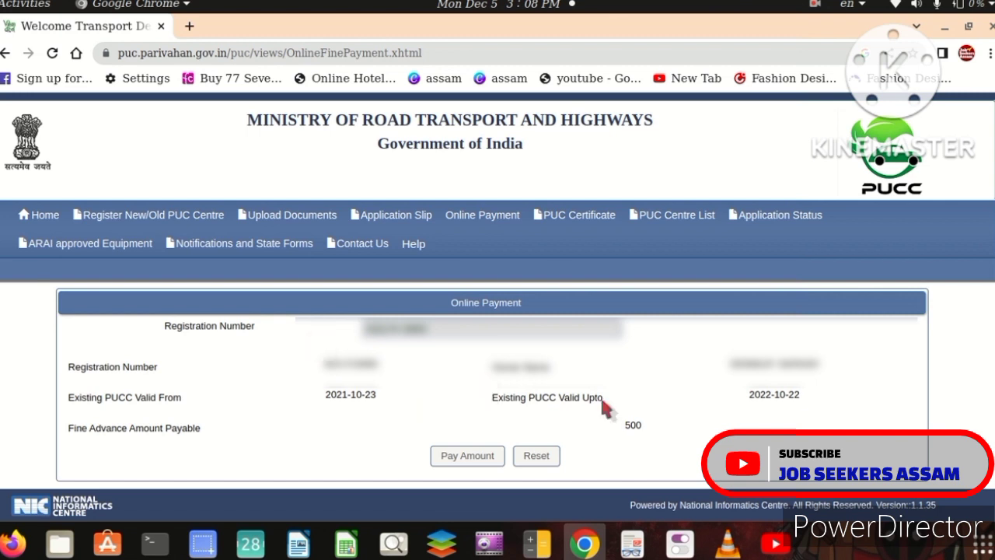
left_click(460, 457)
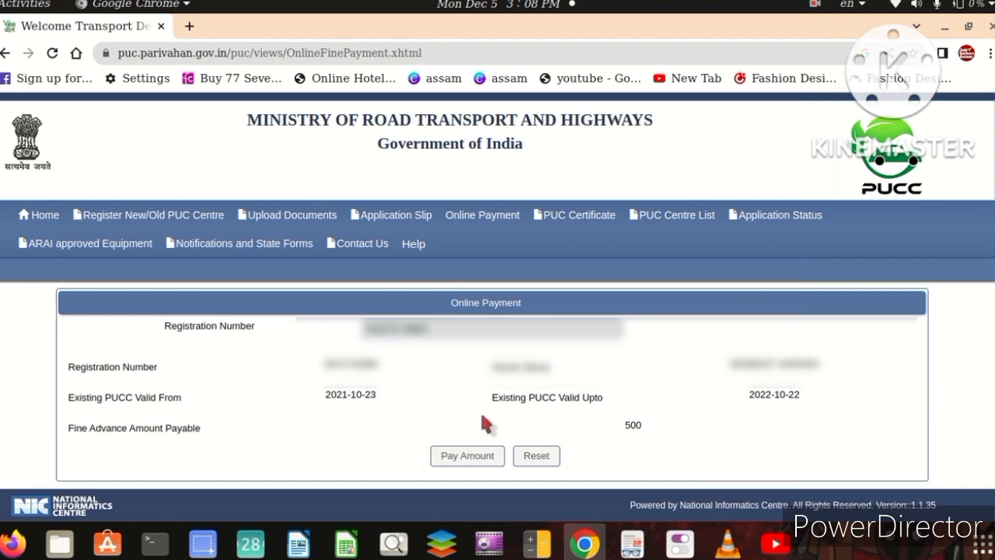
left_click(477, 459)
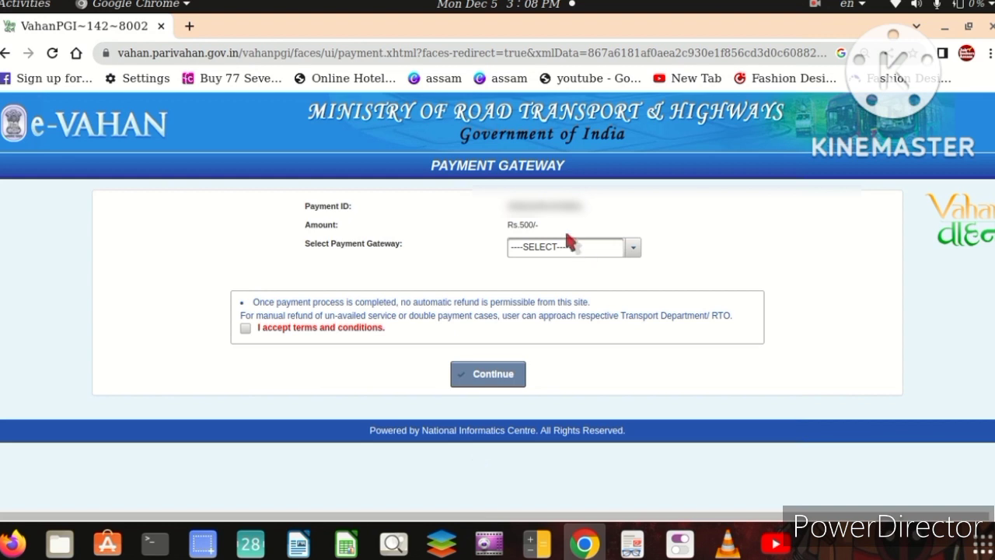
- Choose E-GRAS as the payment gateway, accept the terms and conditions, and continue
left_click(632, 249)
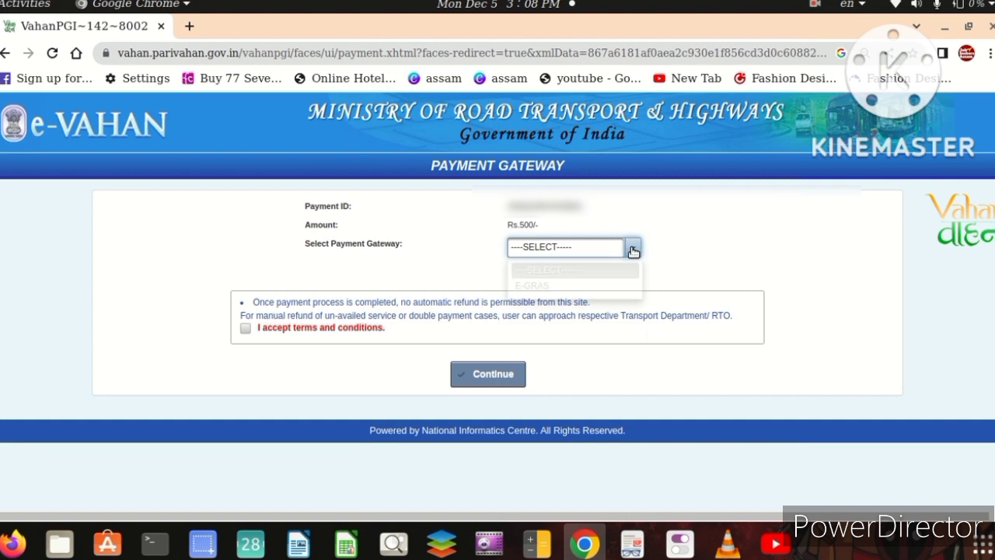
left_click(560, 293)
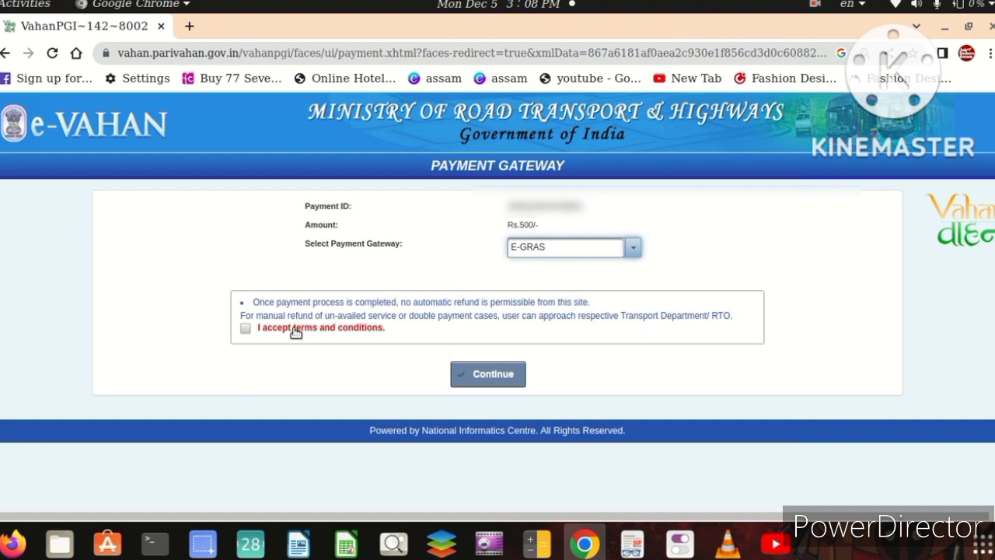
left_click(246, 329)
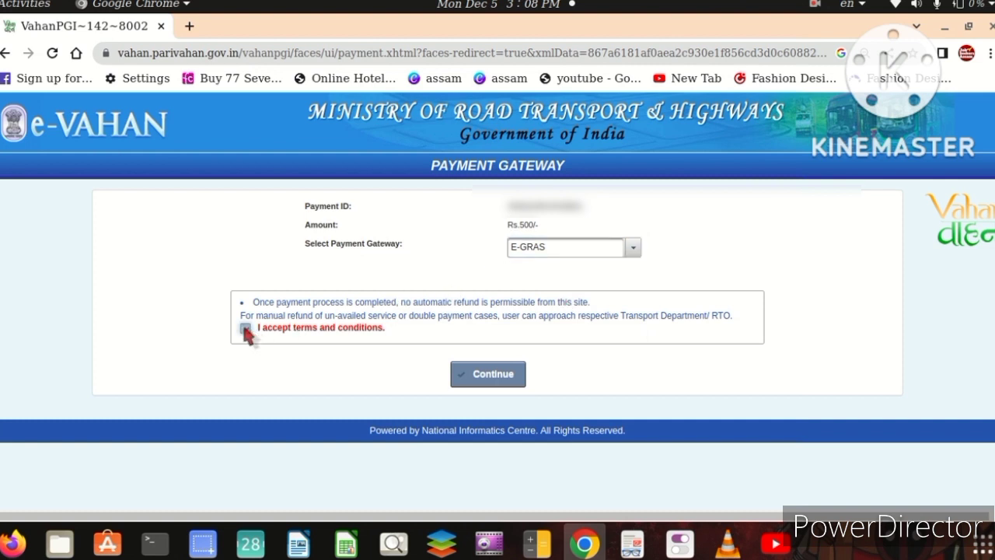
left_click(509, 377)
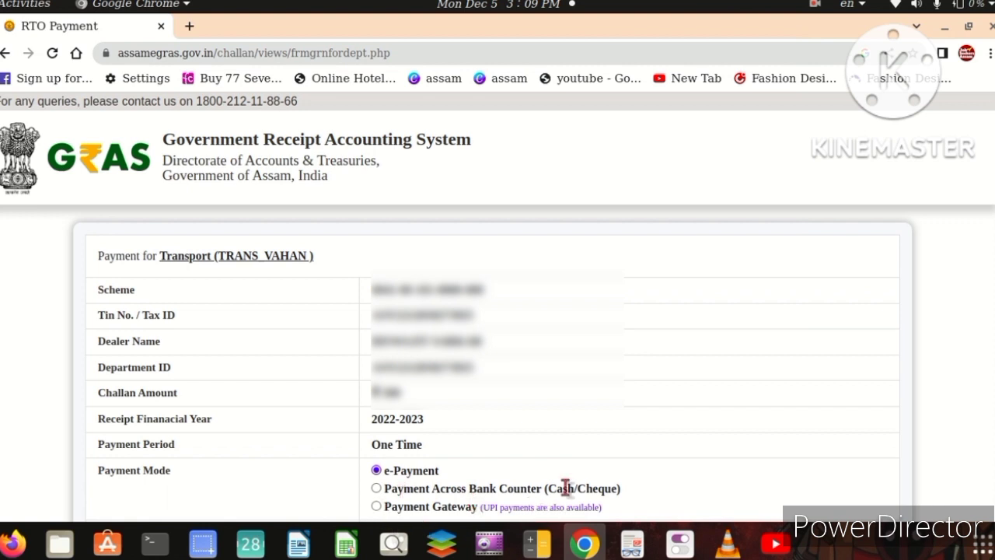
- Pay the Rs 500 challan via Payment Gateway mode with SBI PAYMENT GATEWAY, agreeing to refund terms
left_click(814, 4)
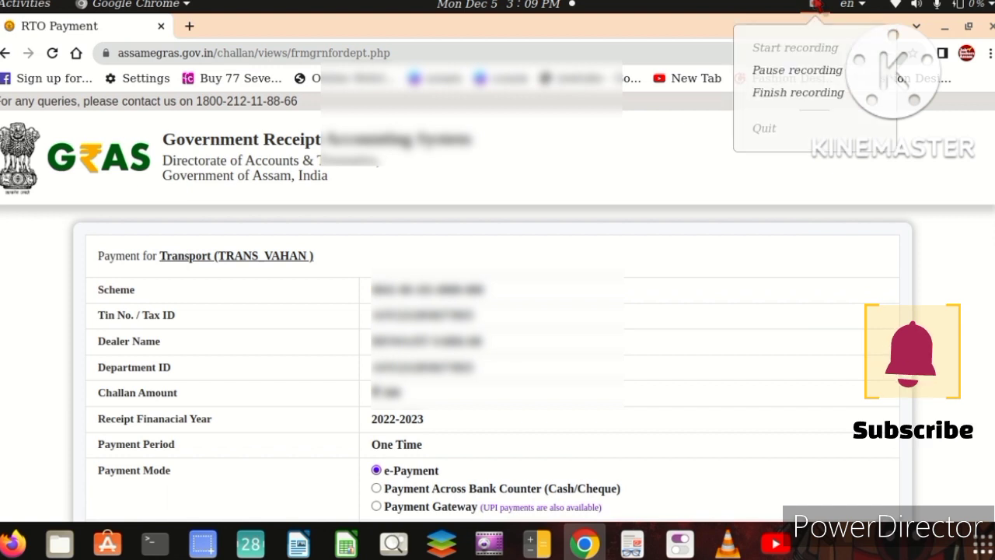
left_click(806, 73)
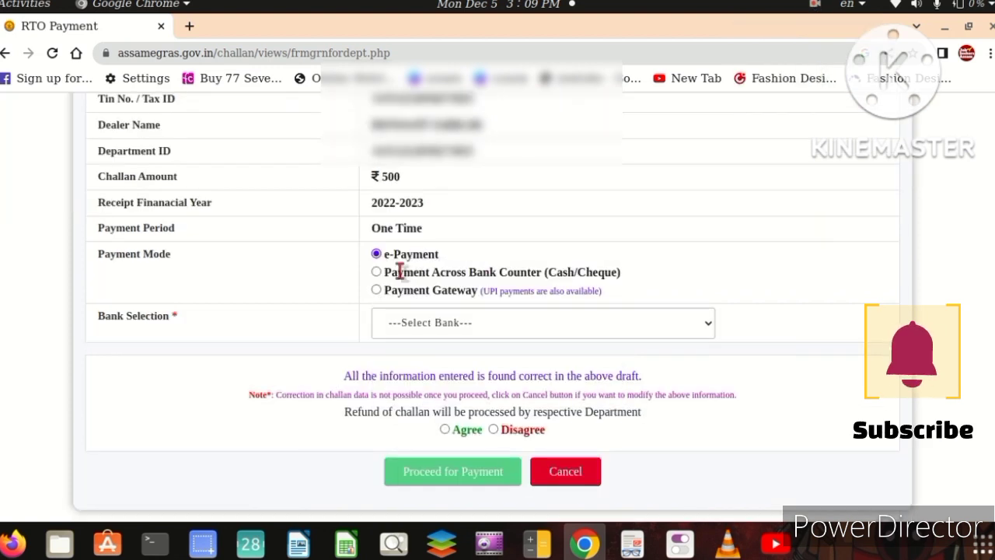
left_click(378, 289)
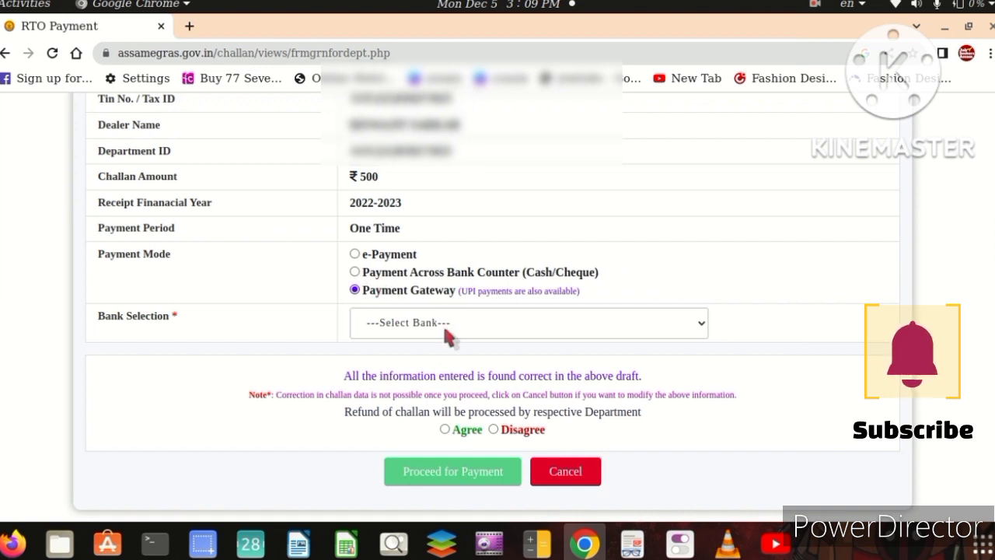
left_click(473, 327)
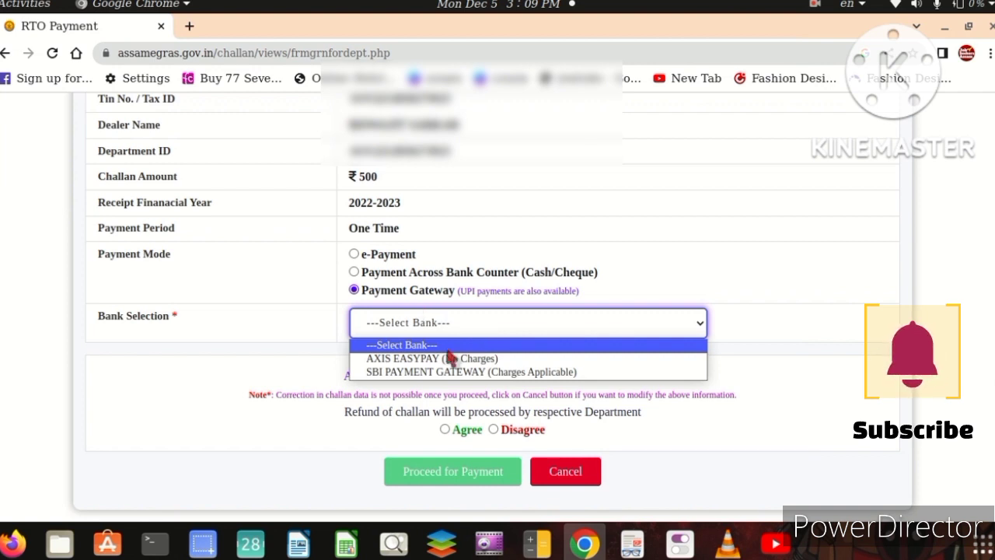
left_click(465, 372)
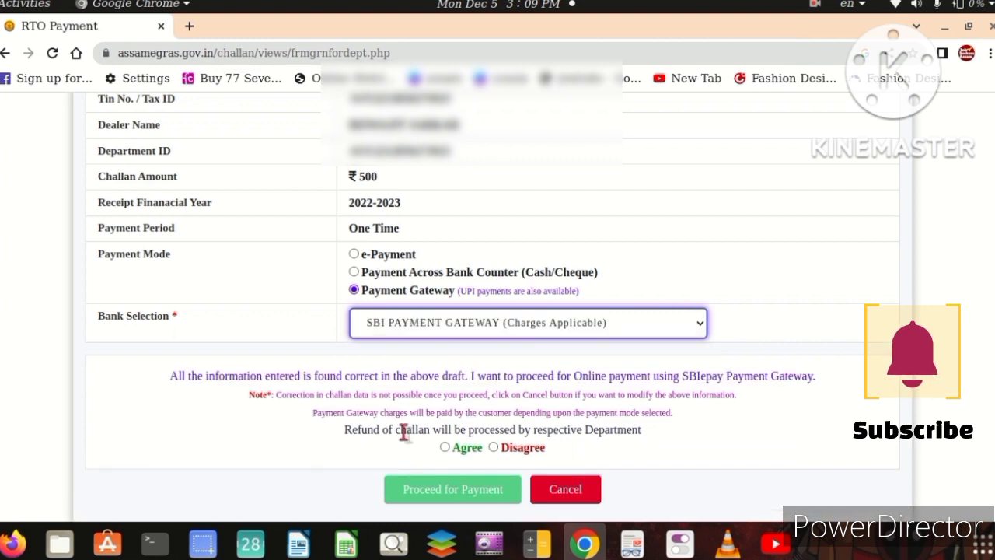
left_click(445, 449)
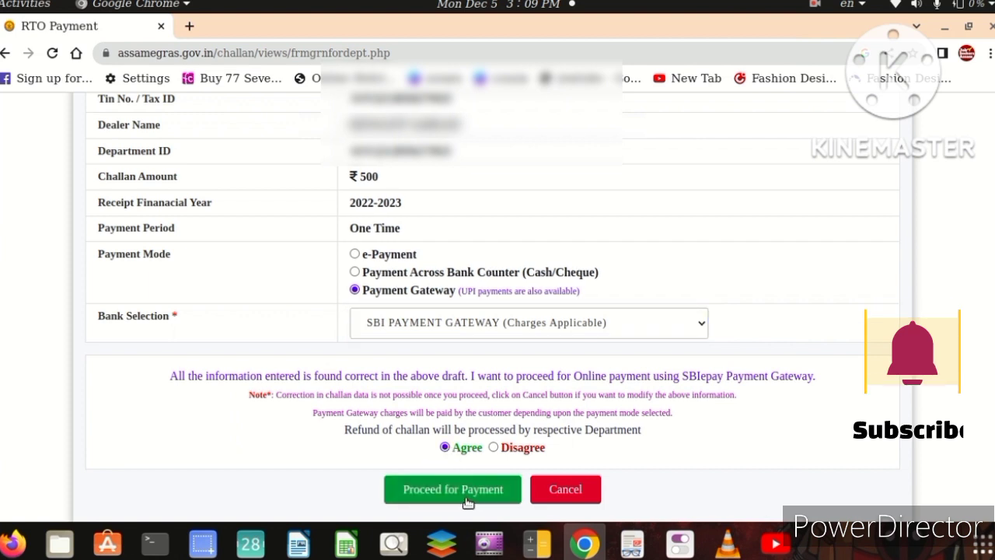
left_click(424, 488)
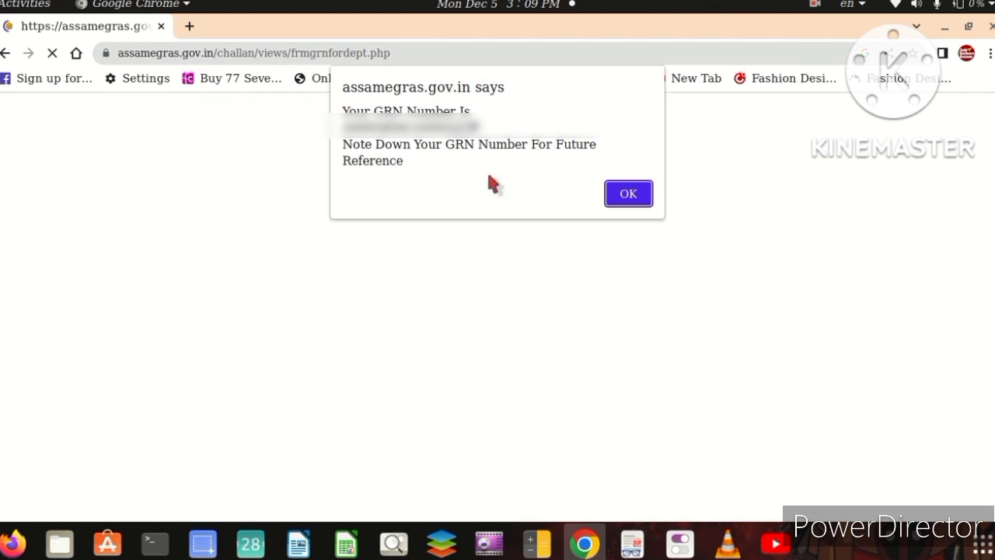
- Save an area screenshot of the GRN notice to the Desktop, then dismiss the alert
left_click(203, 543)
left_click(382, 248)
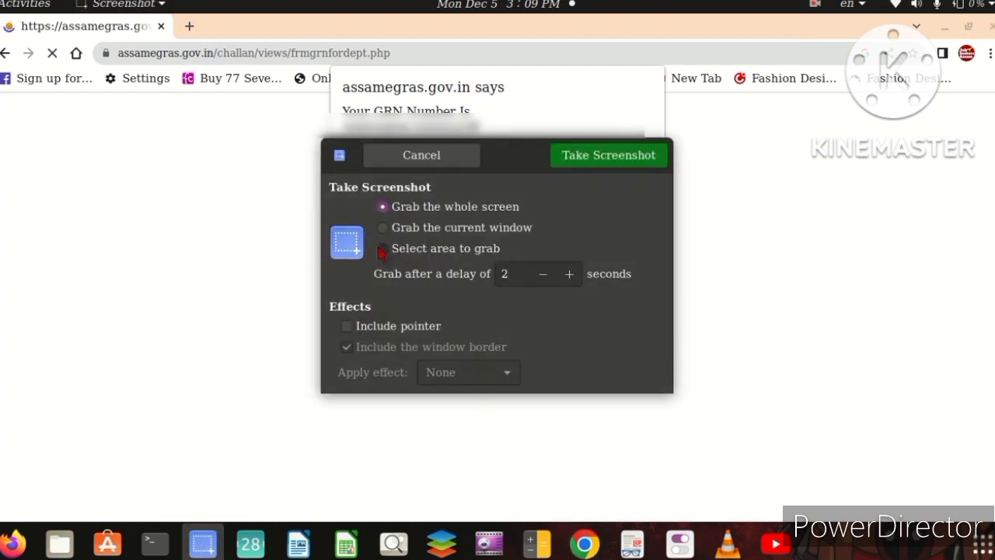
left_click(583, 159)
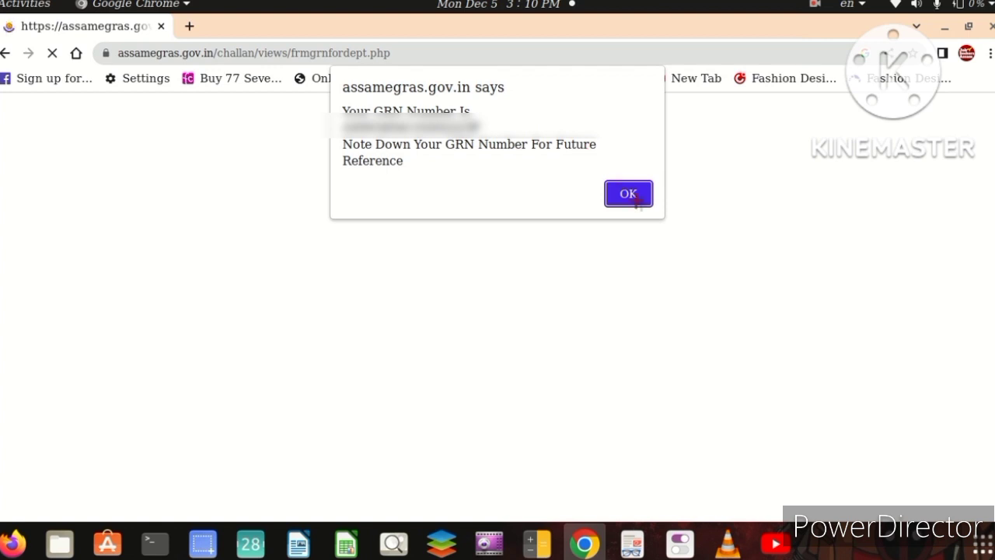
key("shift+Print")
left_click_drag(331, 58, 660, 238)
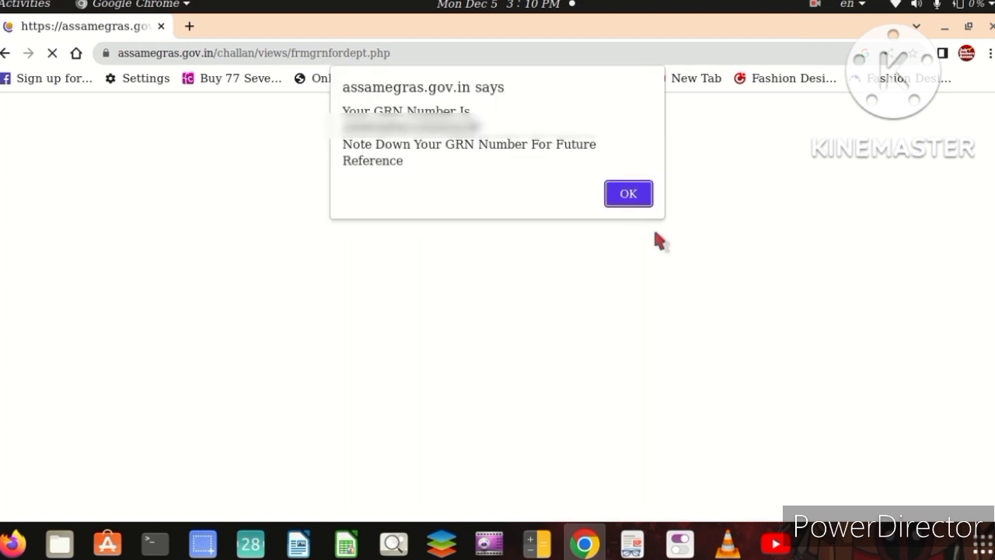
left_click(624, 229)
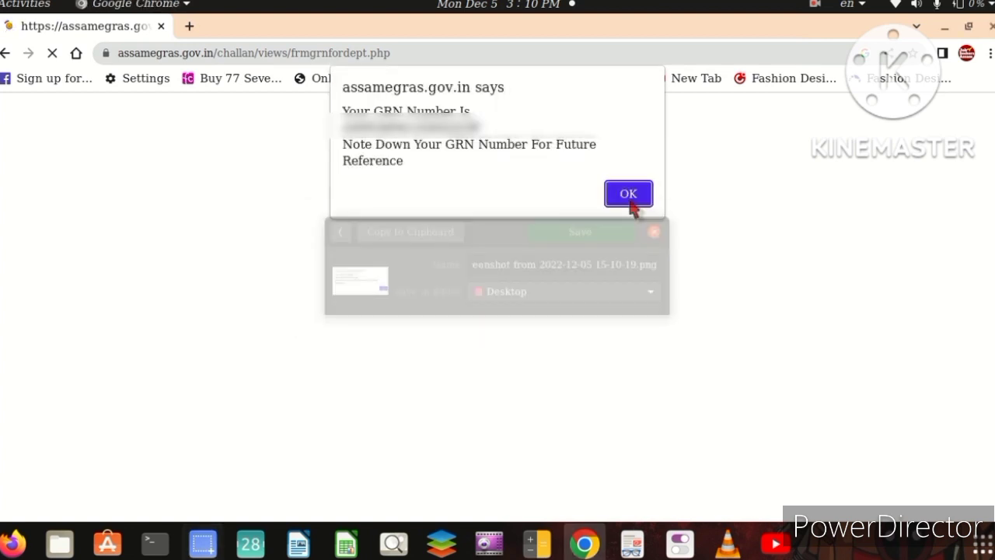
left_click(628, 194)
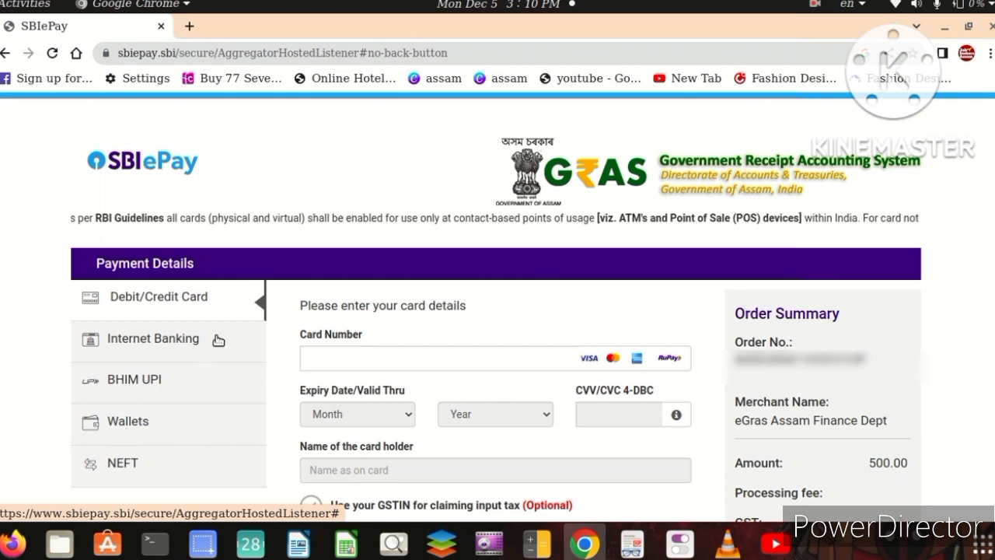
- Submit the debit card details for the 500.00 INR payment with Pay Now
left_click(814, 4)
left_click(802, 71)
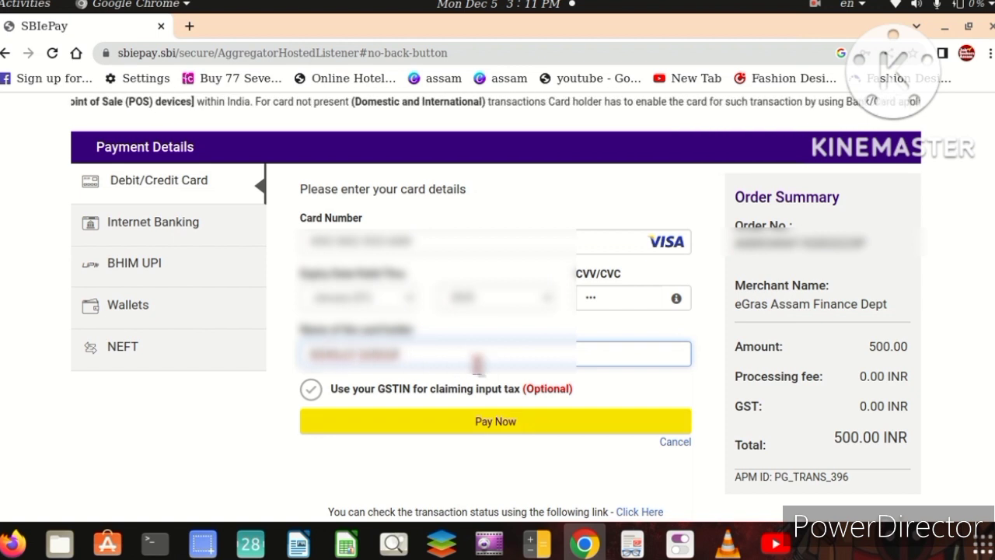
left_click(475, 426)
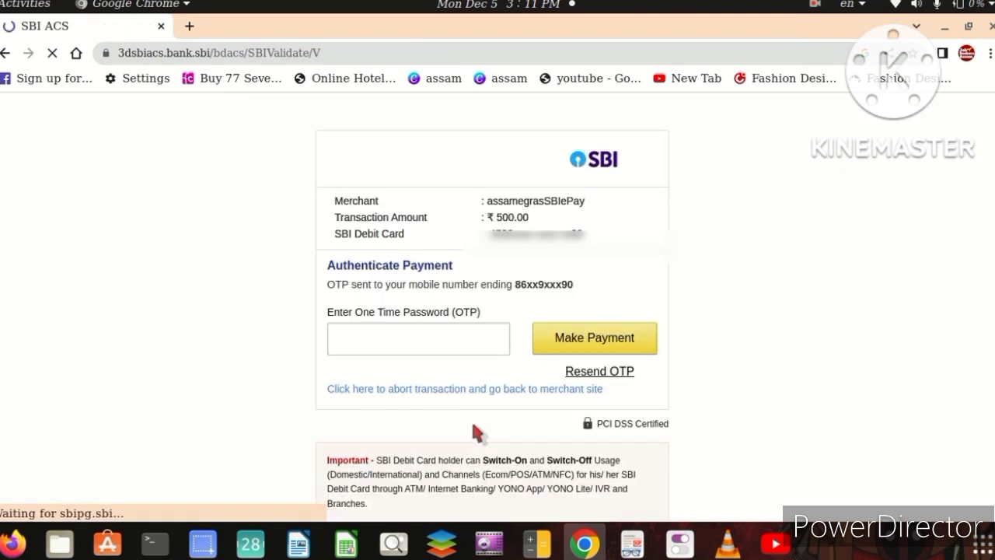
- Enter the SMS one-time password and authorise the ₹500.00 payment
left_click(453, 349)
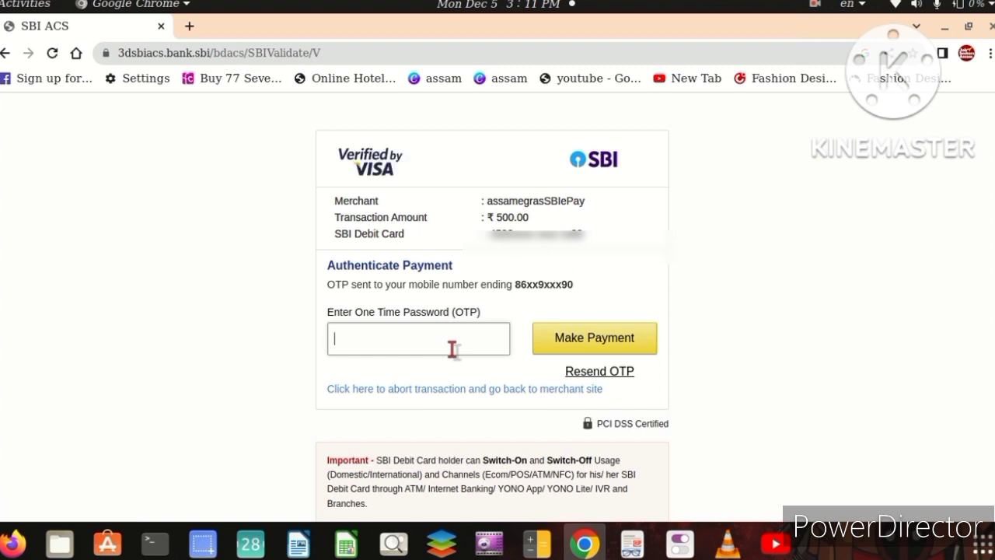
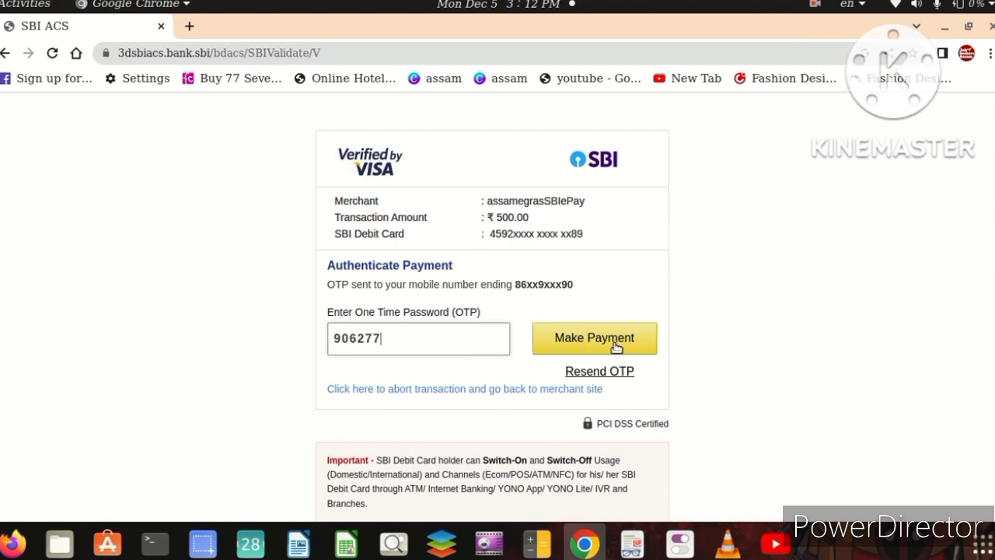
left_click(577, 345)
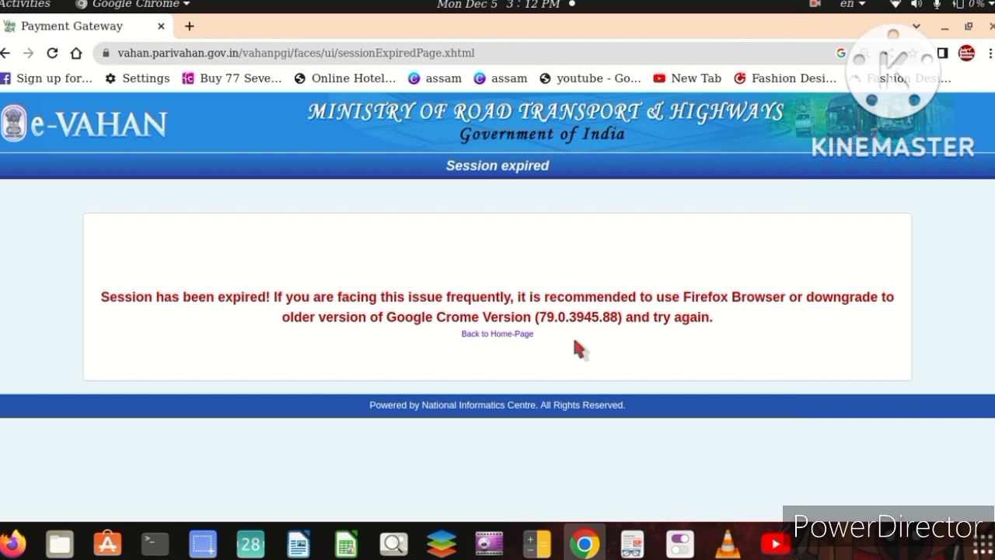
- Move past the Session expired message to PUCC's Download Fine Receipts page confirming payment success
left_click_drag(575, 348, 787, 282)
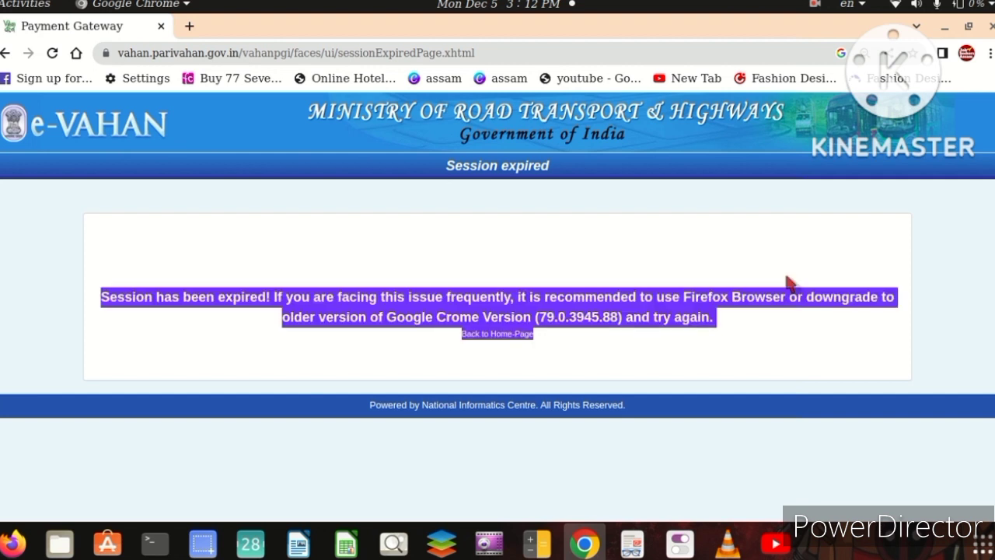
left_click(787, 282)
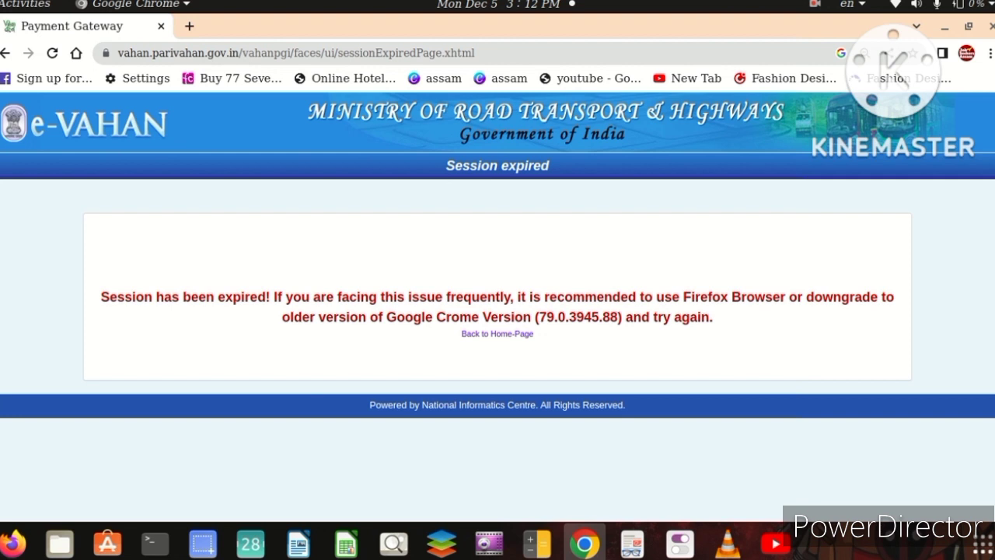
left_click(815, 5)
left_click(802, 70)
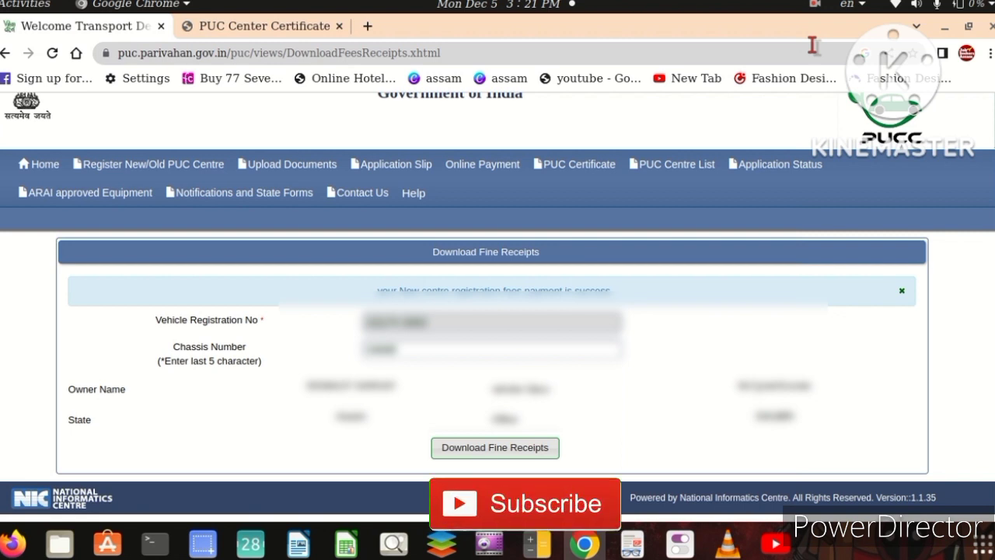
- Reload a blank Download Fine Receipts form from the Online Payment menu
mouse_move(466, 167)
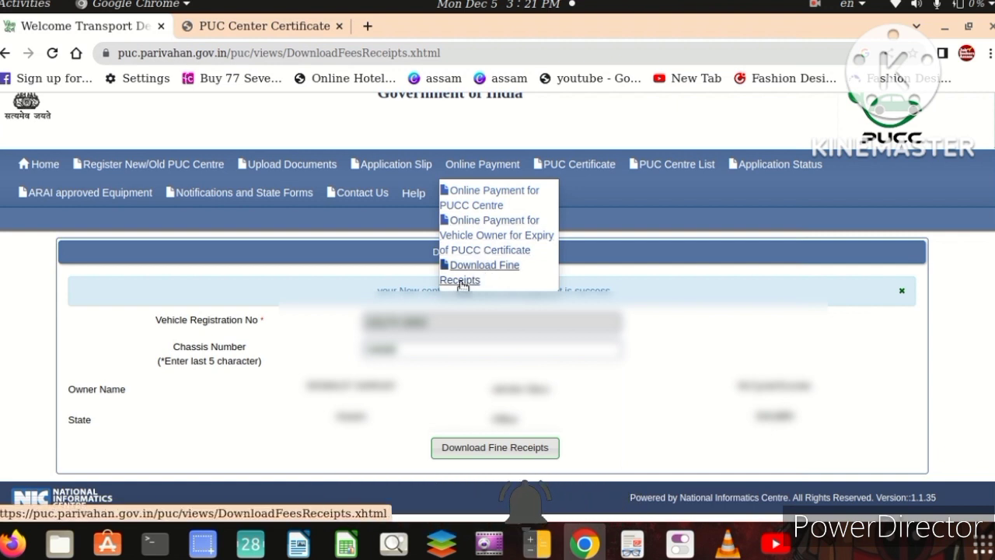
left_click(466, 280)
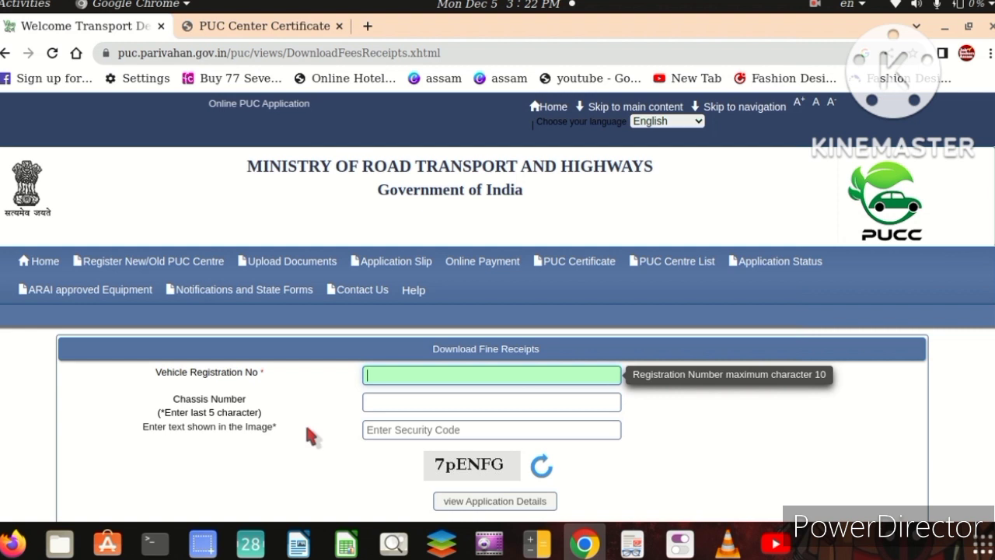
- Enter the vehicle registration number, last 5 chassis characters and captcha, then view application details
left_click(395, 407)
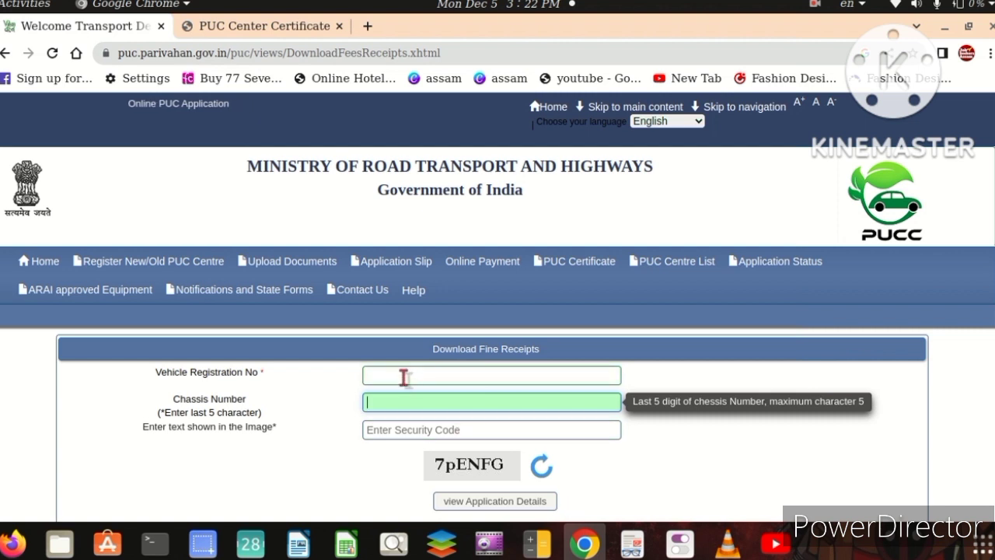
left_click(406, 377)
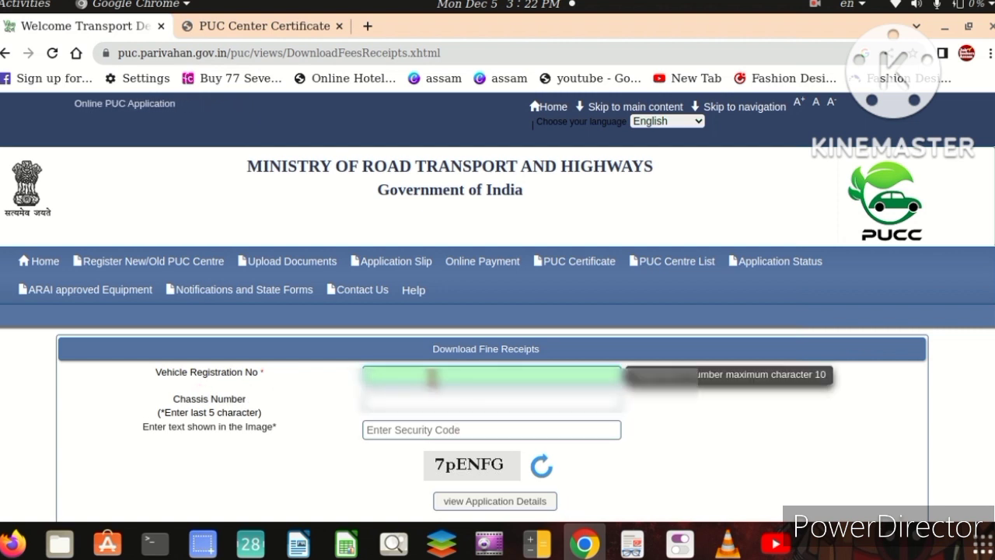
left_click(815, 4)
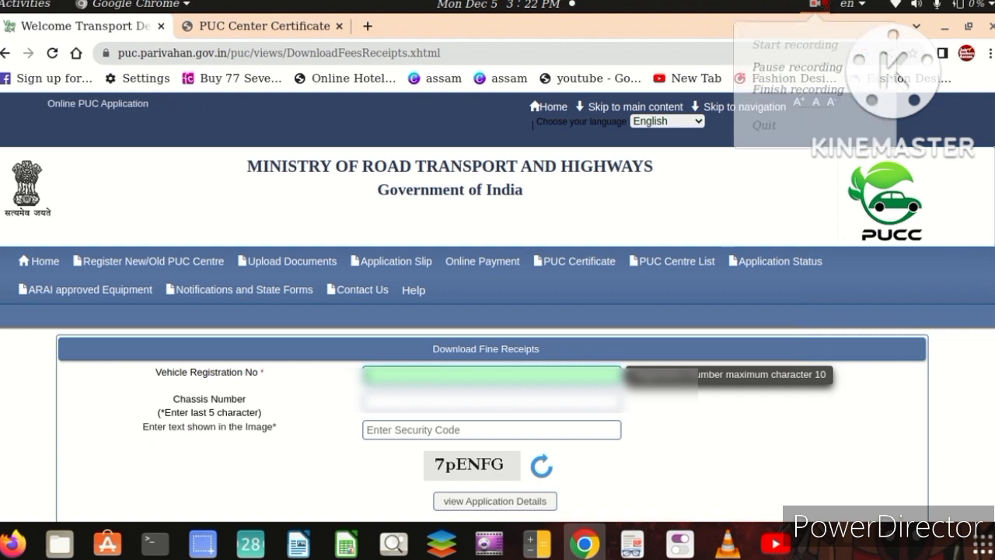
left_click(823, 69)
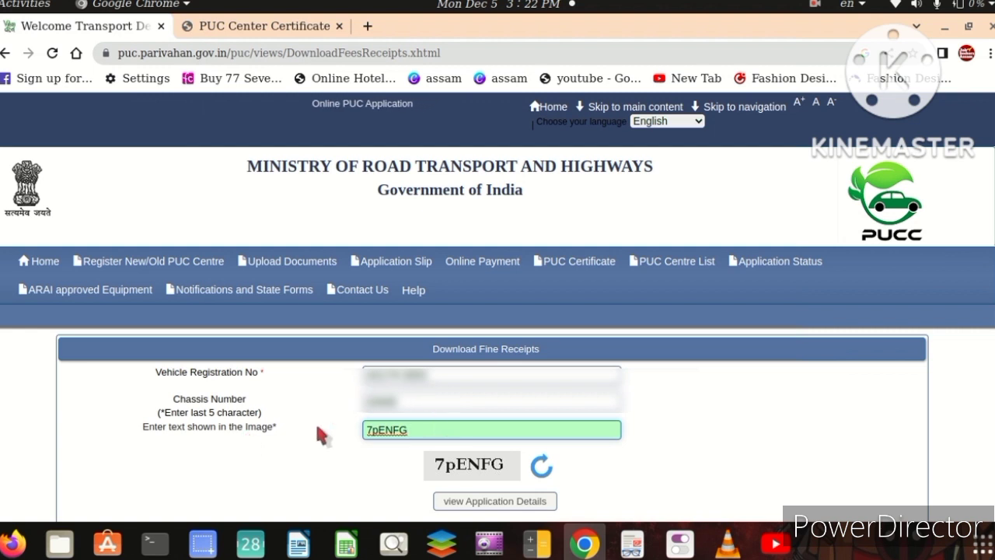
left_click(460, 501)
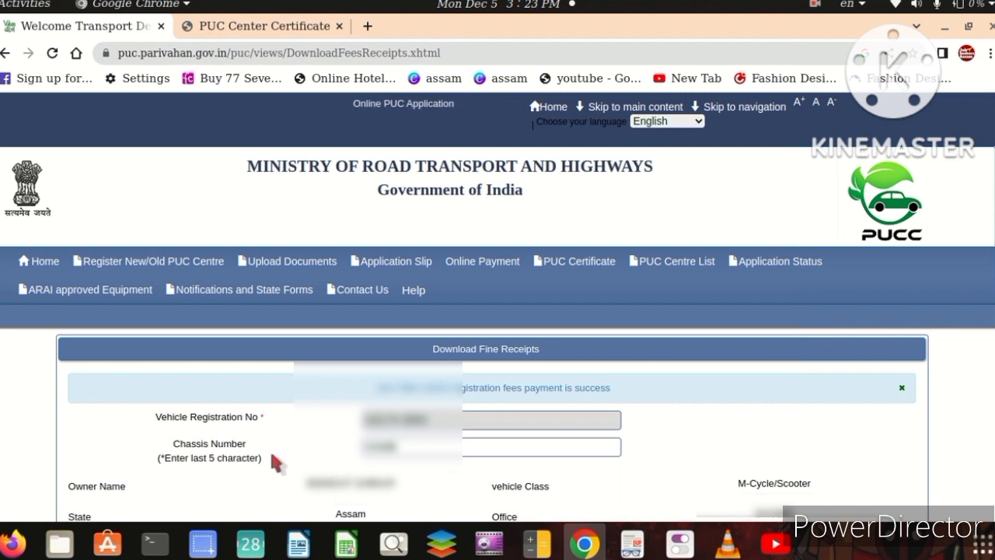
- Download the fine receipt as FeesCertificate (1).pdf and open it, showing the 500 fine
left_click(814, 4)
left_click(814, 72)
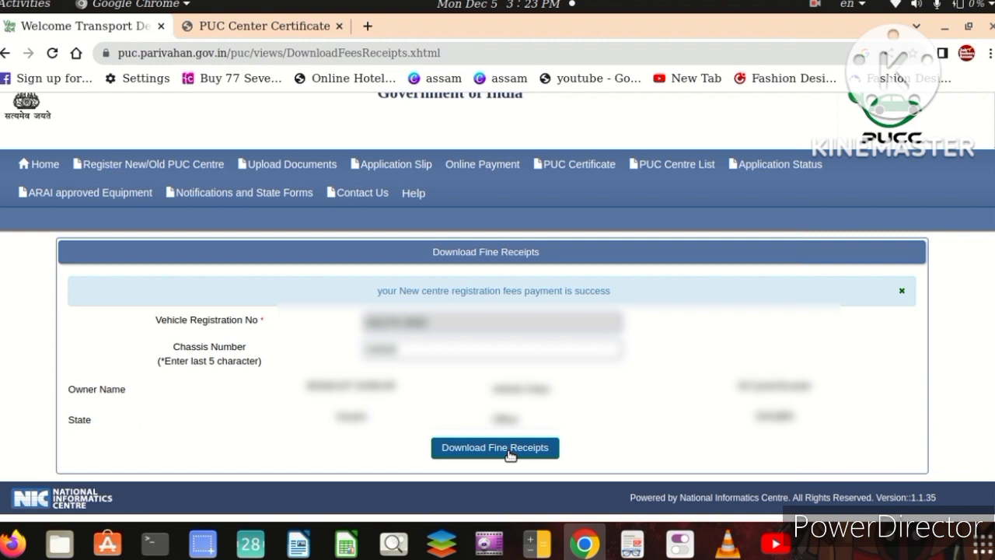
left_click(510, 451)
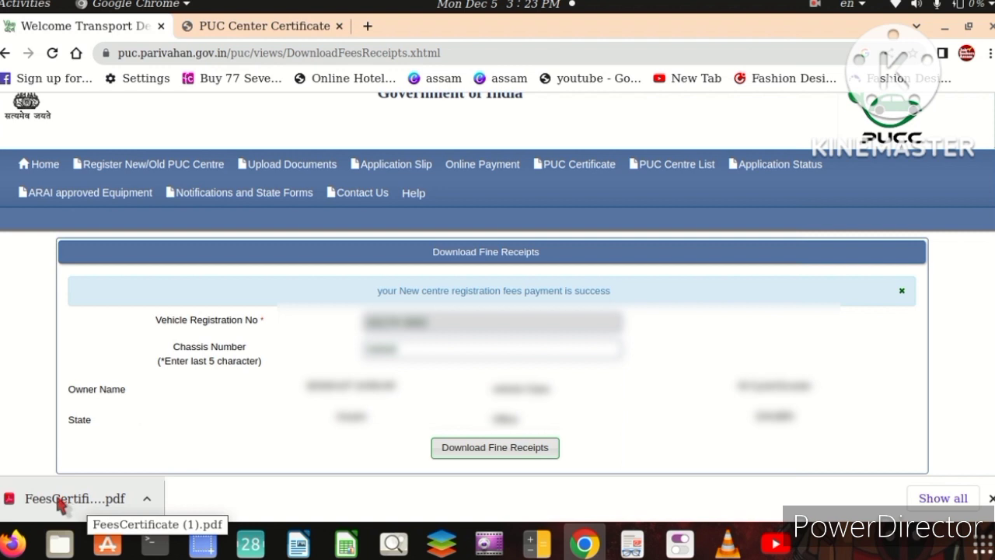
left_click(61, 504)
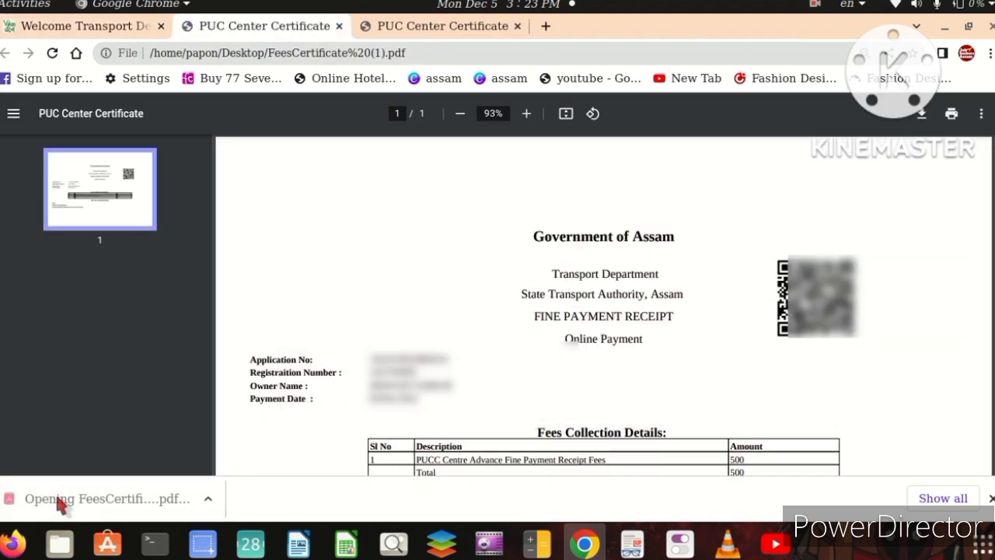